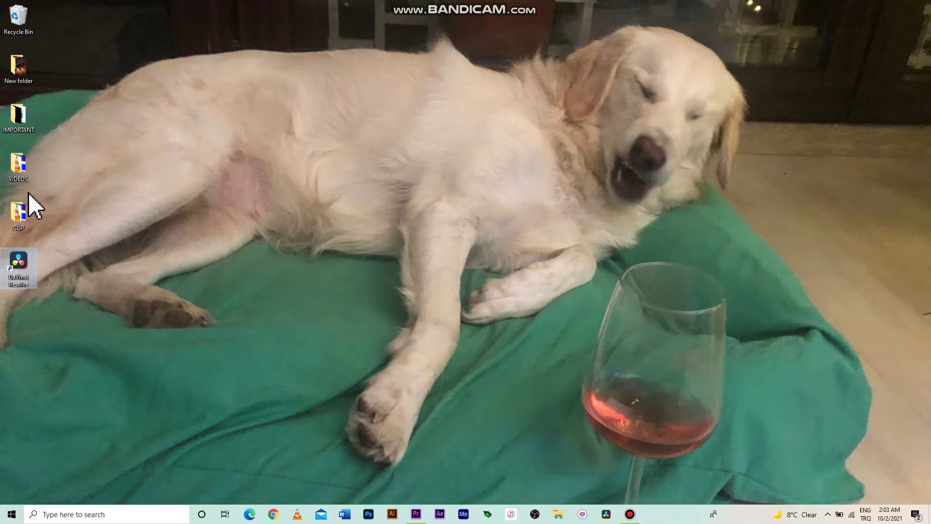
- Launch DaVinci Resolve from the desktop shortcut and go to the POSITIVE PRODUCTION project's Media page
{"action": "double_click", "coordinate": [15, 271]}
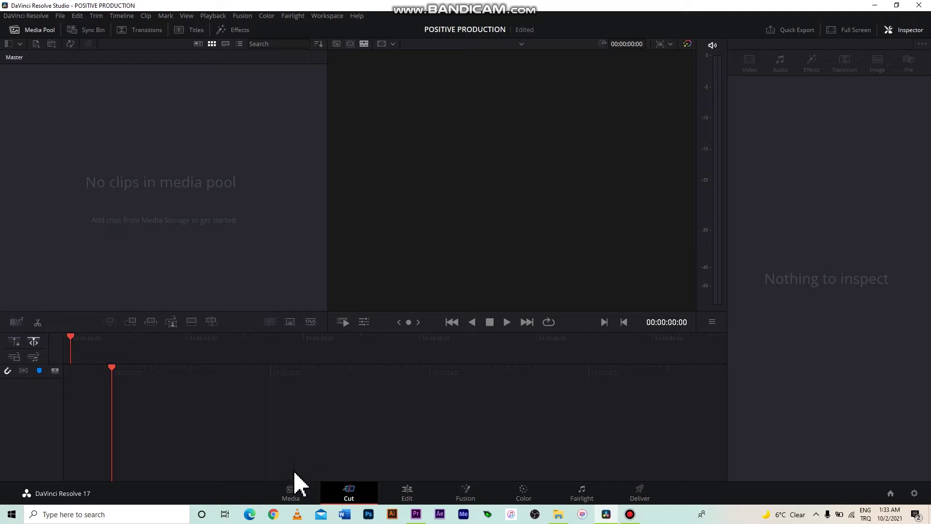
{"action": "left_click", "coordinate": [304, 503]}
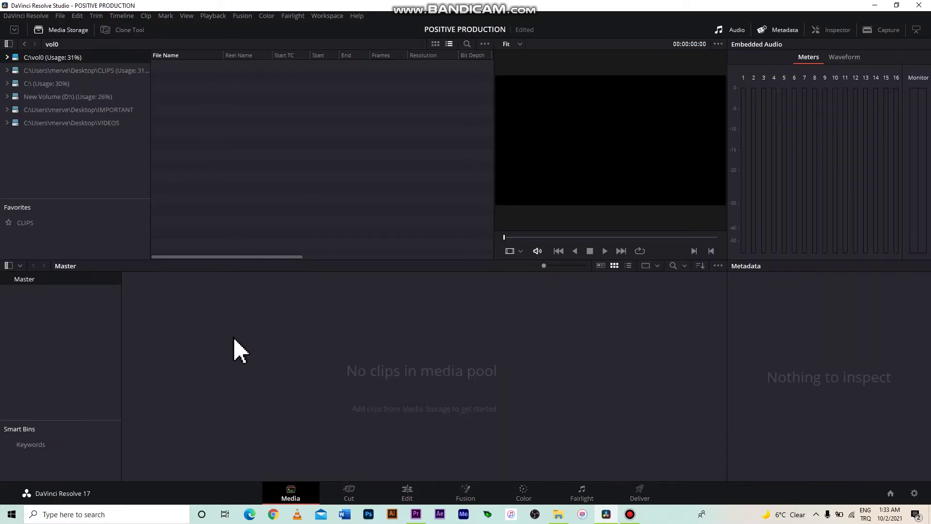
- Bring up File > Import > Media and cancel without importing anything
{"action": "left_click", "coordinate": [60, 16]}
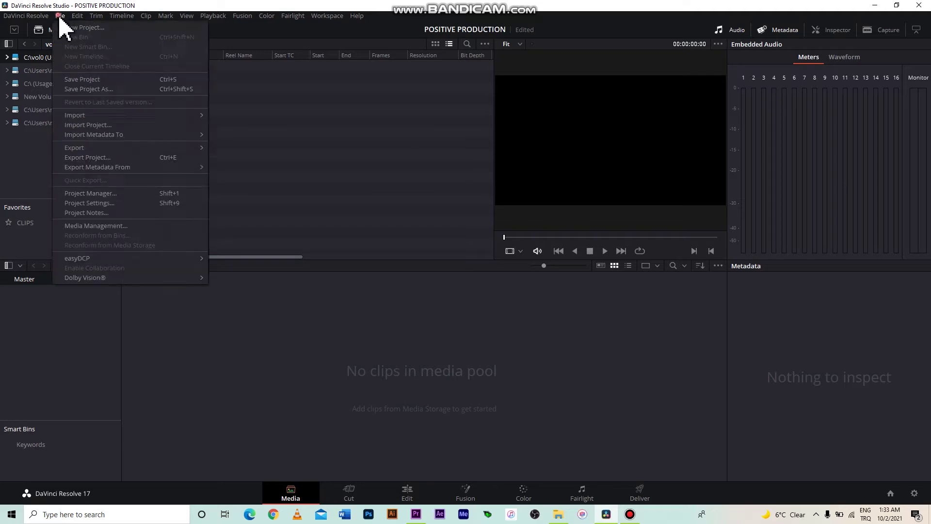
{"action": "mouse_move", "coordinate": [103, 115]}
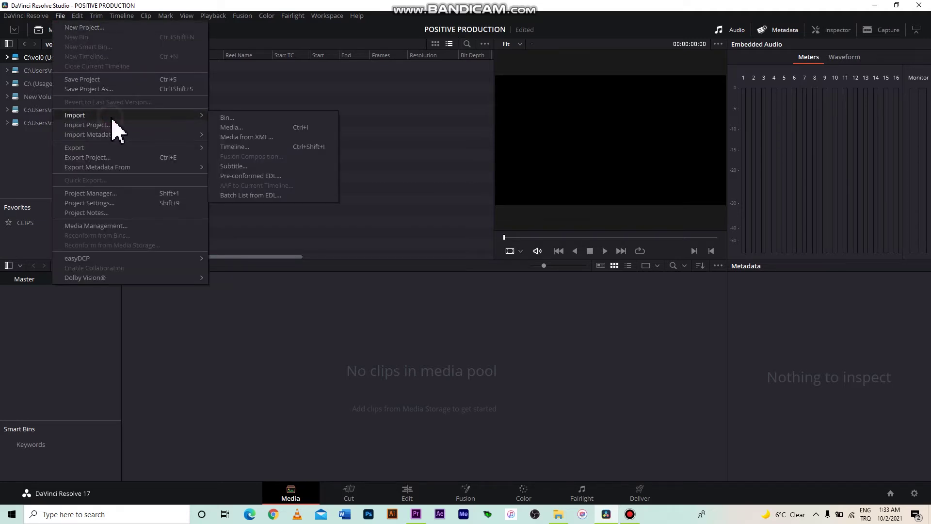
{"action": "left_click", "coordinate": [267, 131]}
{"action": "scroll", "coordinate": [275, 154], "scroll_direction": "down", "scroll_amount": 3}
{"action": "scroll", "coordinate": [274, 154], "scroll_direction": "up", "scroll_amount": 5}
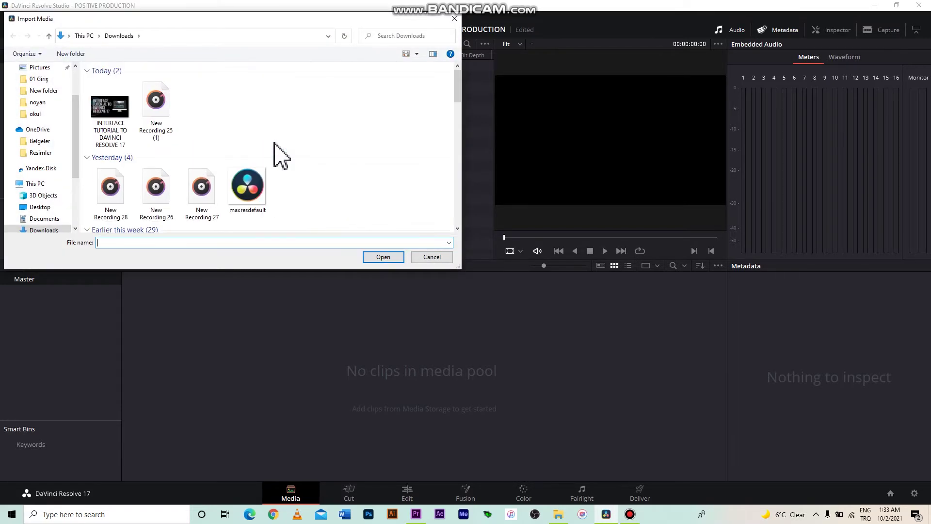
{"action": "left_click", "coordinate": [443, 258]}
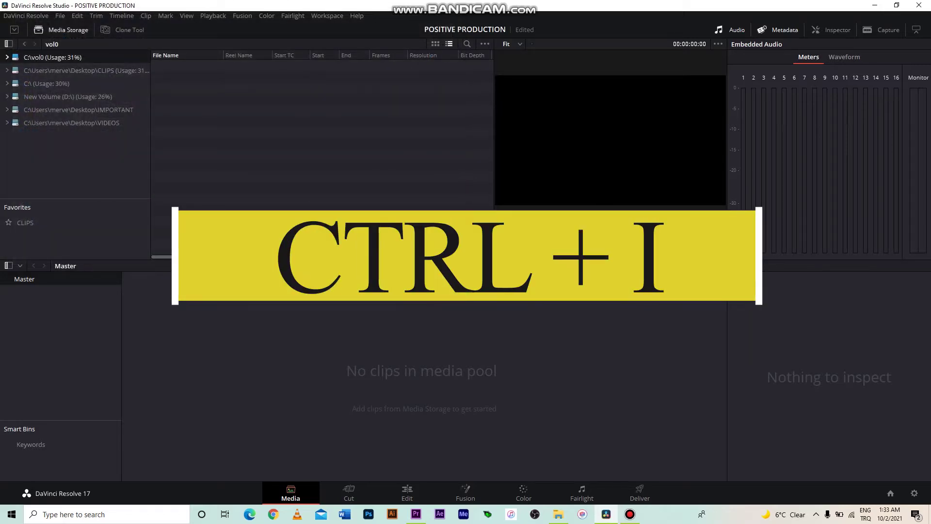
- Reopen the media import dialog with Ctrl+I and cancel it again
{"action": "key", "text": "ctrl+i"}
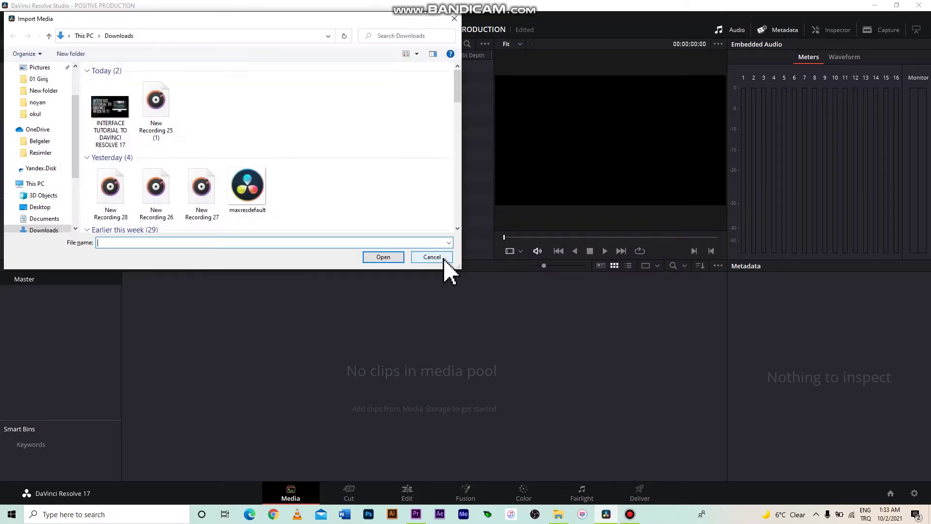
{"action": "scroll", "coordinate": [366, 213], "scroll_direction": "down", "scroll_amount": 3}
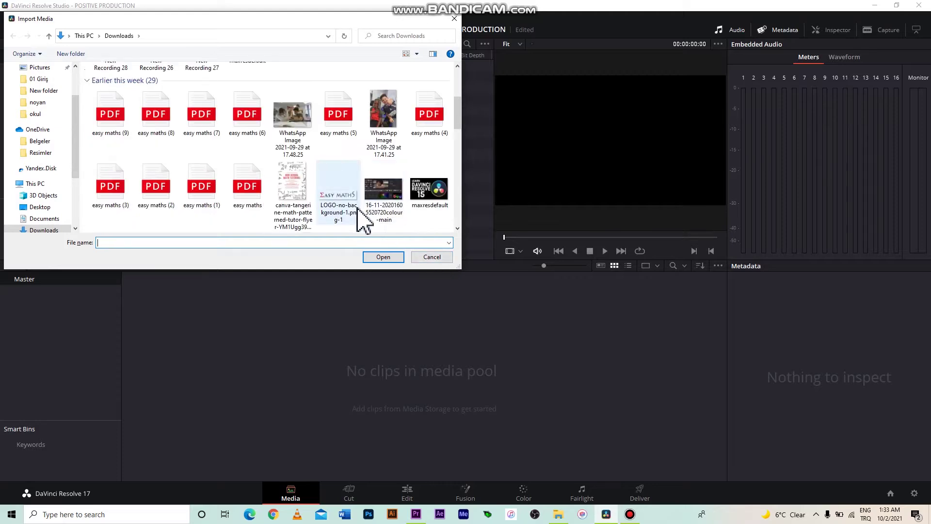
{"action": "scroll", "coordinate": [366, 217], "scroll_direction": "up", "scroll_amount": 3}
{"action": "left_click", "coordinate": [432, 257]}
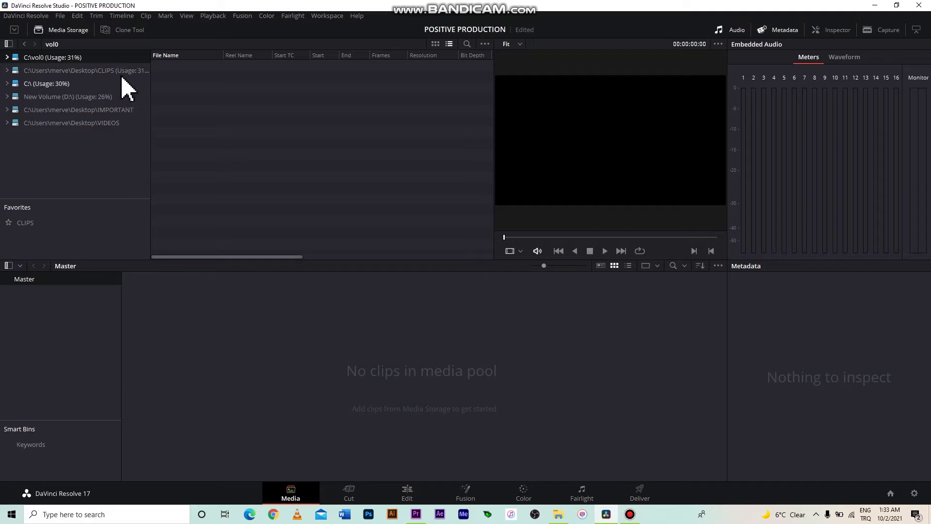
- Browse the CLIPS, C:\ and New Volume (D:\) storage locations in turn
{"action": "left_click", "coordinate": [63, 75]}
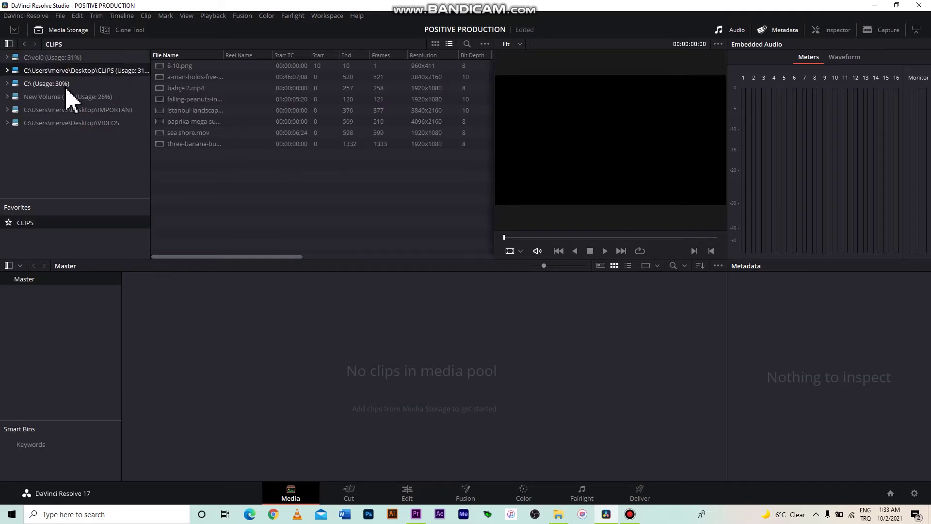
{"action": "left_click", "coordinate": [67, 87]}
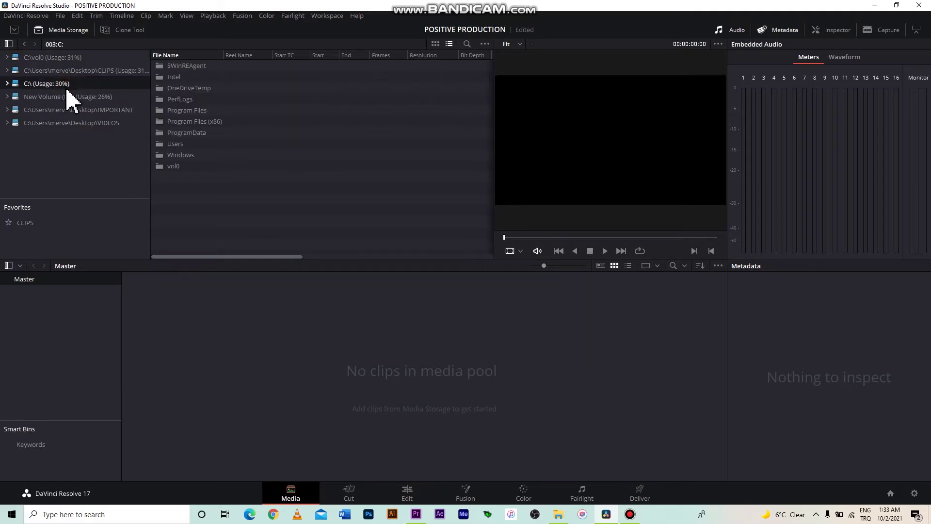
{"action": "left_click", "coordinate": [95, 98]}
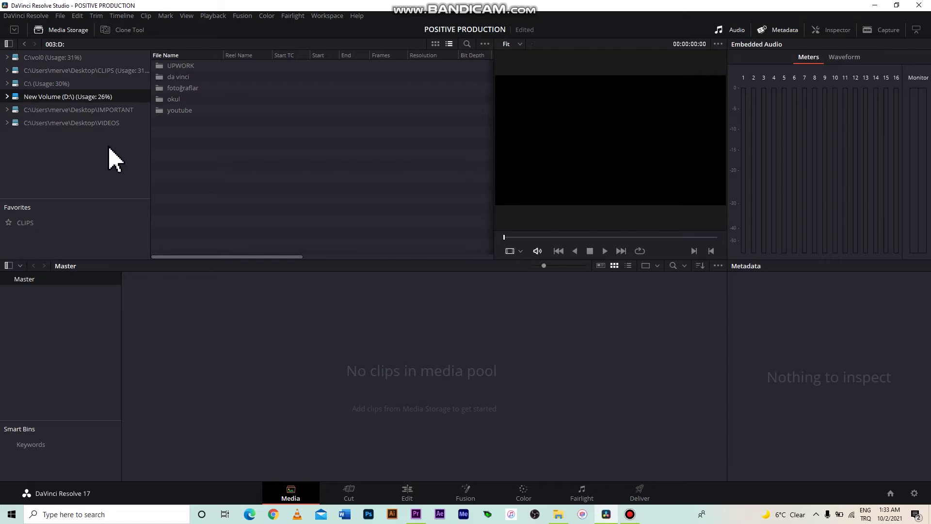
- Add the Desktop CLIP folder as a new Media Storage location
{"action": "right_click", "coordinate": [84, 156]}
{"action": "left_click", "coordinate": [129, 163]}
{"action": "scroll", "coordinate": [39, 92], "scroll_direction": "up", "scroll_amount": 2}
{"action": "left_click", "coordinate": [42, 87]}
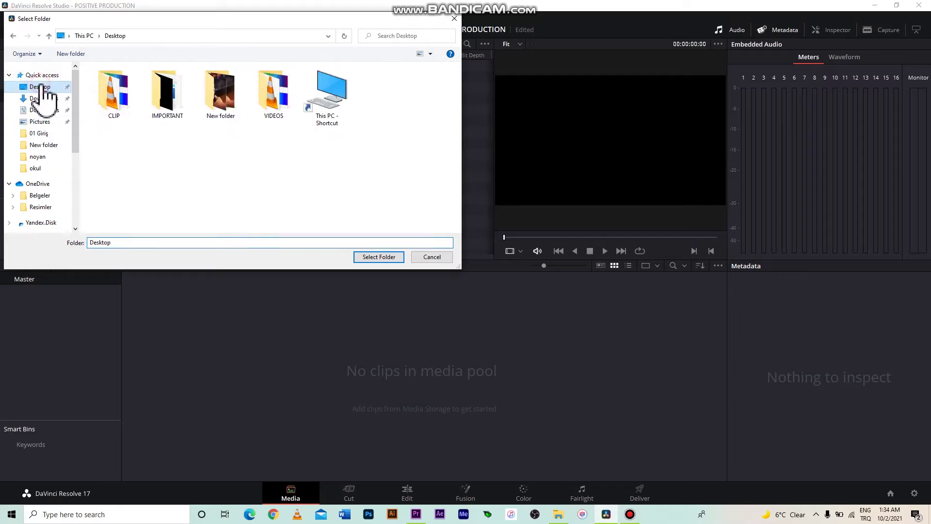
{"action": "left_click", "coordinate": [121, 109]}
{"action": "left_click", "coordinate": [379, 257]}
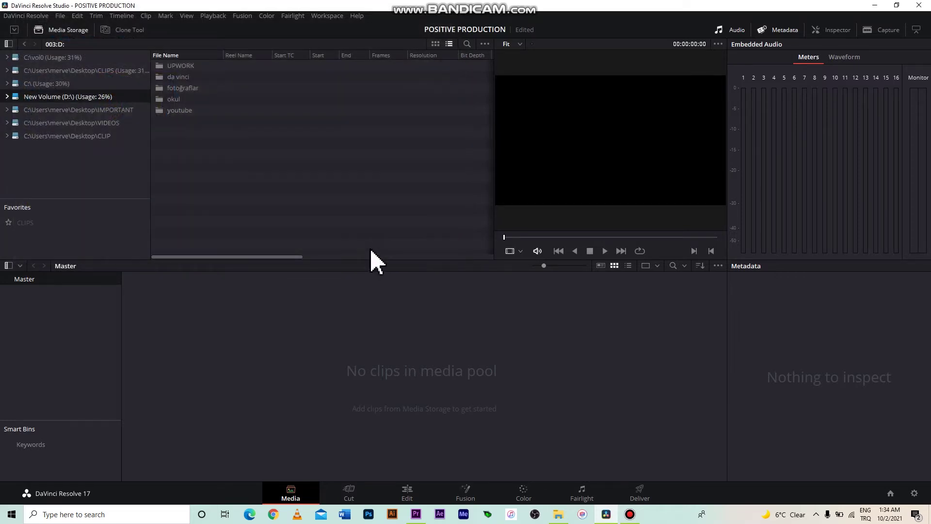
- List the eight clips in the new CLIP location and bring up its options
{"action": "left_click", "coordinate": [106, 137]}
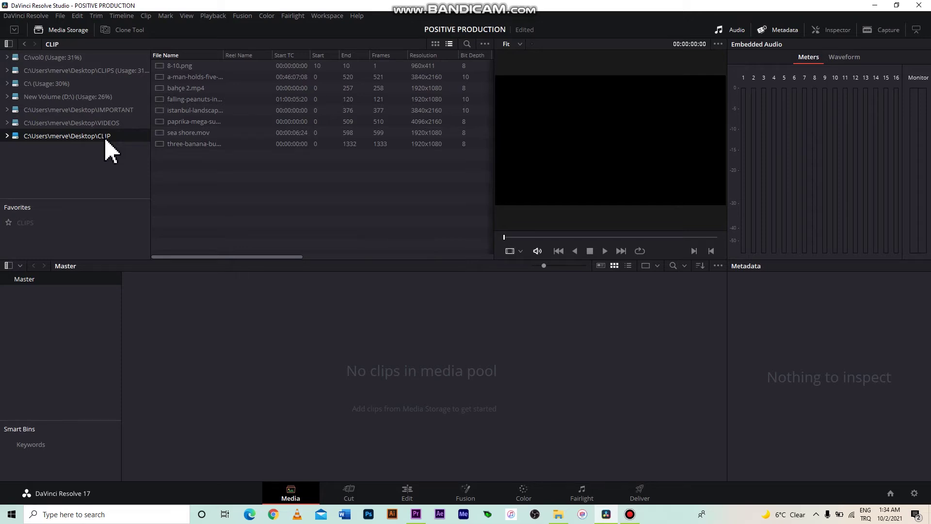
{"action": "right_click", "coordinate": [104, 144]}
{"action": "left_click", "coordinate": [110, 146]}
- Preview the puppies clip, bahçe 2.mp4 and falling peanuts clip, then widen the viewer
{"action": "left_click", "coordinate": [222, 78]}
{"action": "left_click", "coordinate": [221, 87]}
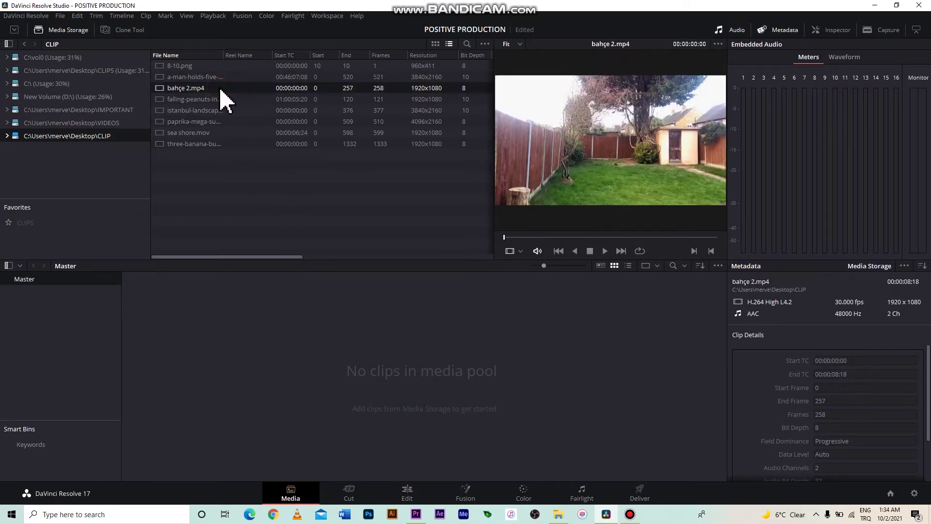
{"action": "left_click", "coordinate": [225, 100]}
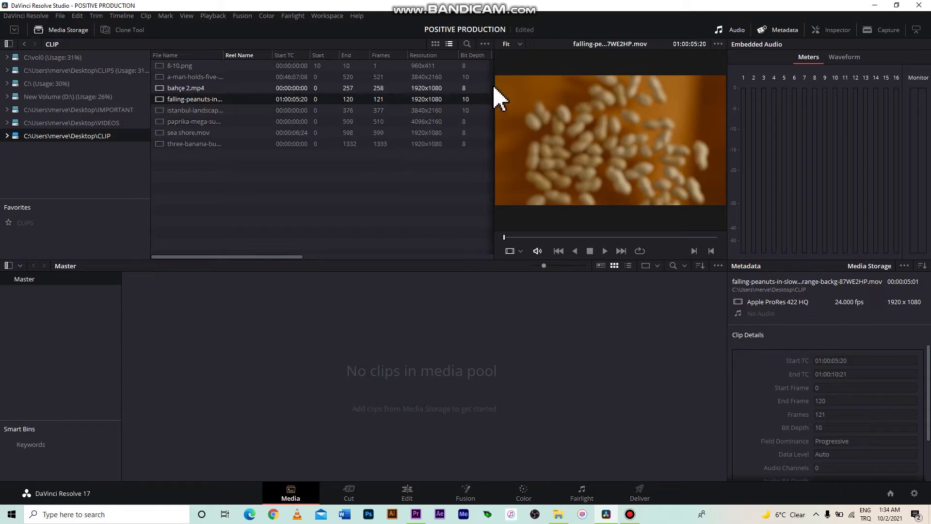
{"action": "mouse_move", "coordinate": [495, 83]}
{"action": "left_mouse_down"}
{"action": "mouse_move", "coordinate": [398, 74]}
{"action": "mouse_move", "coordinate": [497, 83]}
{"action": "left_mouse_up"}
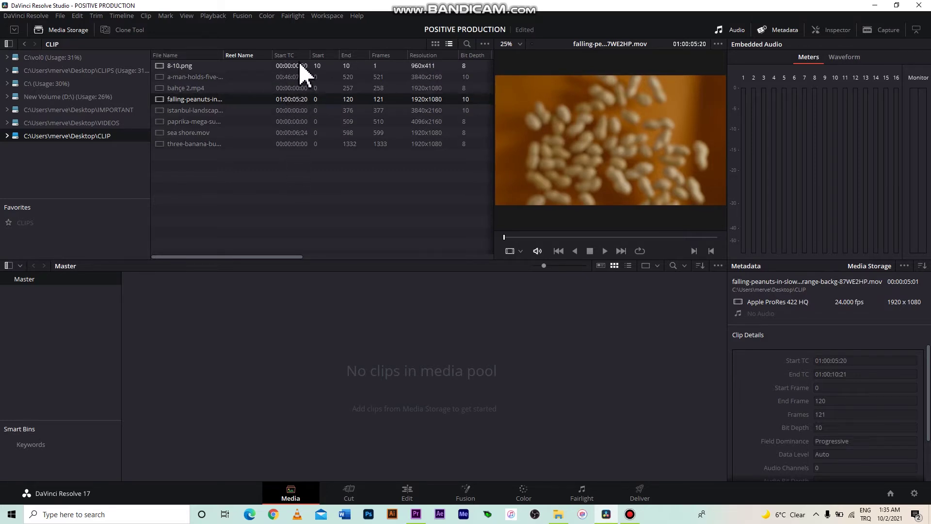
{"action": "left_click_drag", "start_coordinate": [272, 258], "coordinate": [304, 257]}
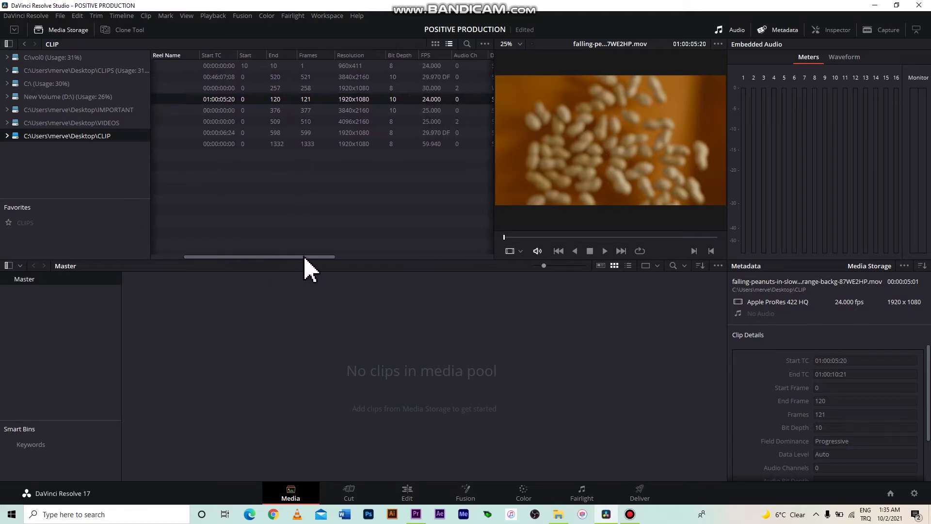
{"action": "left_click", "coordinate": [368, 122]}
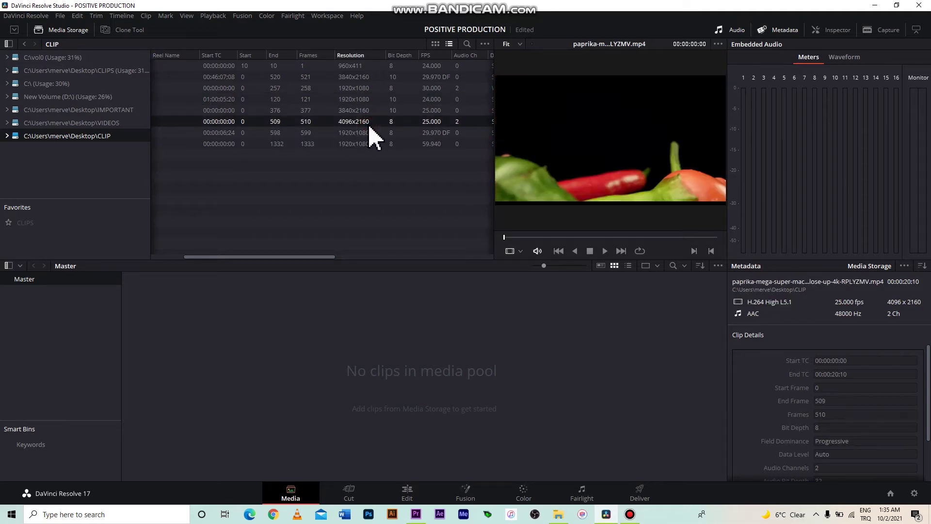
{"action": "left_click", "coordinate": [370, 133]}
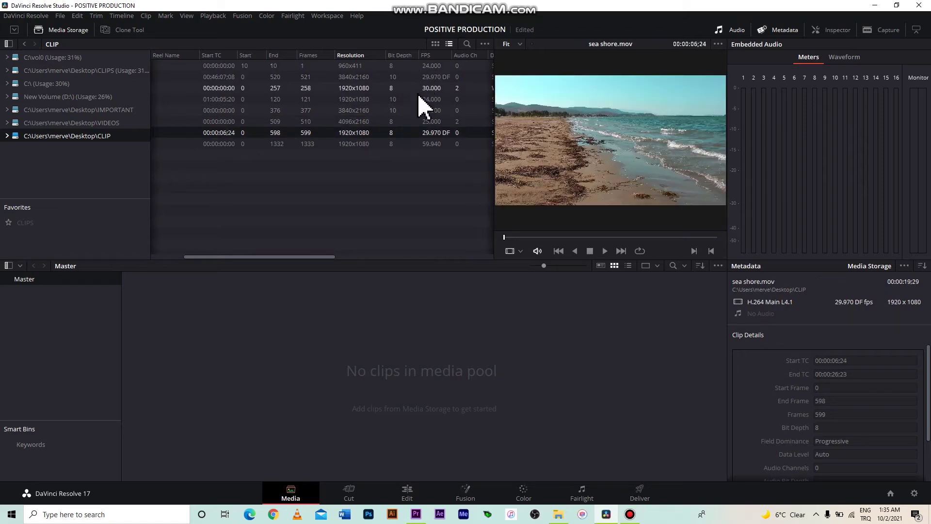
{"action": "left_click", "coordinate": [426, 110]}
{"action": "left_click", "coordinate": [436, 144]}
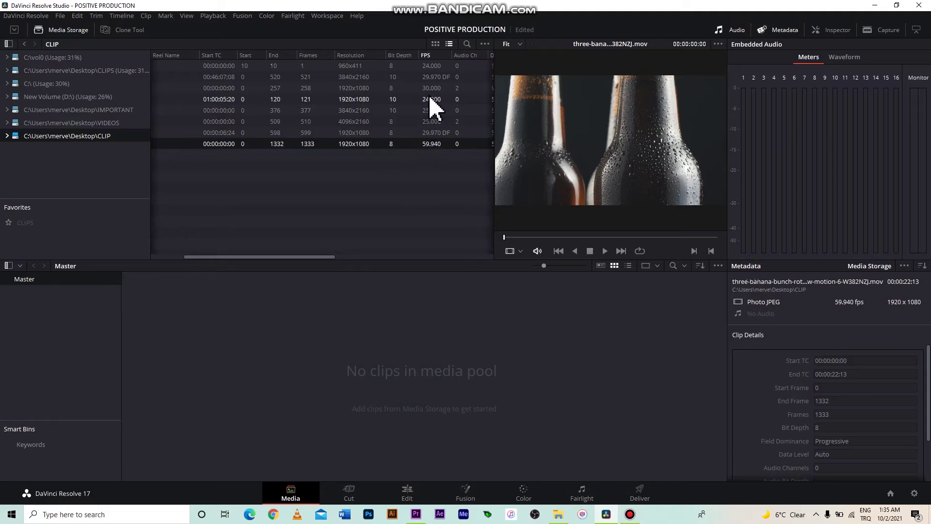
{"action": "left_click", "coordinate": [435, 112]}
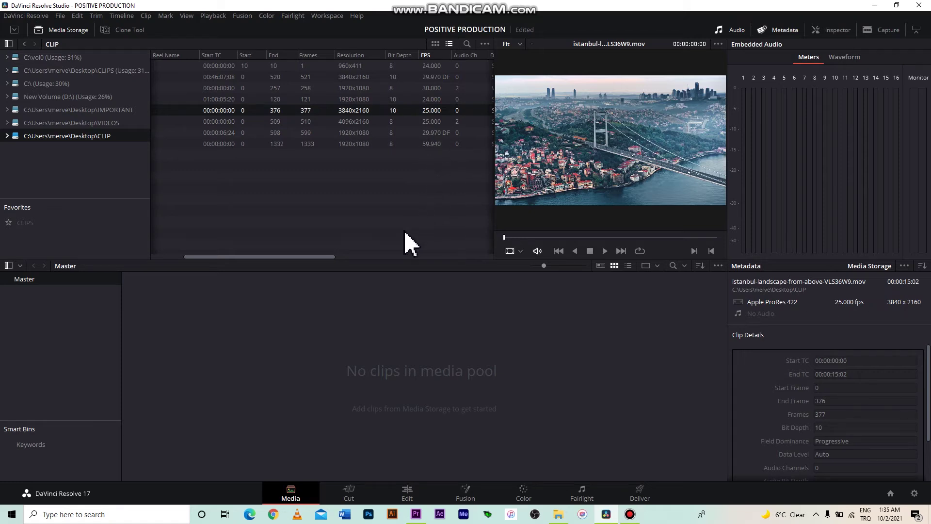
{"action": "left_click_drag", "start_coordinate": [324, 257], "coordinate": [339, 260]}
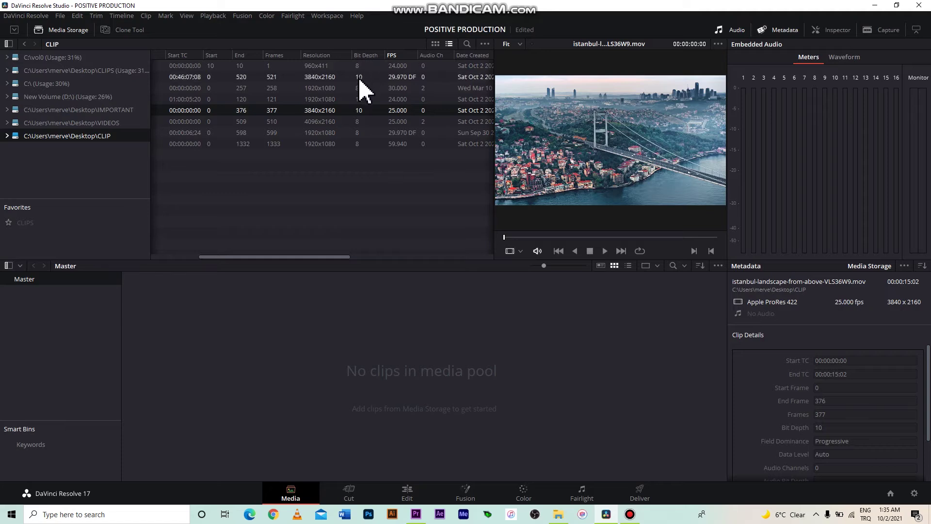
{"action": "left_click", "coordinate": [363, 122]}
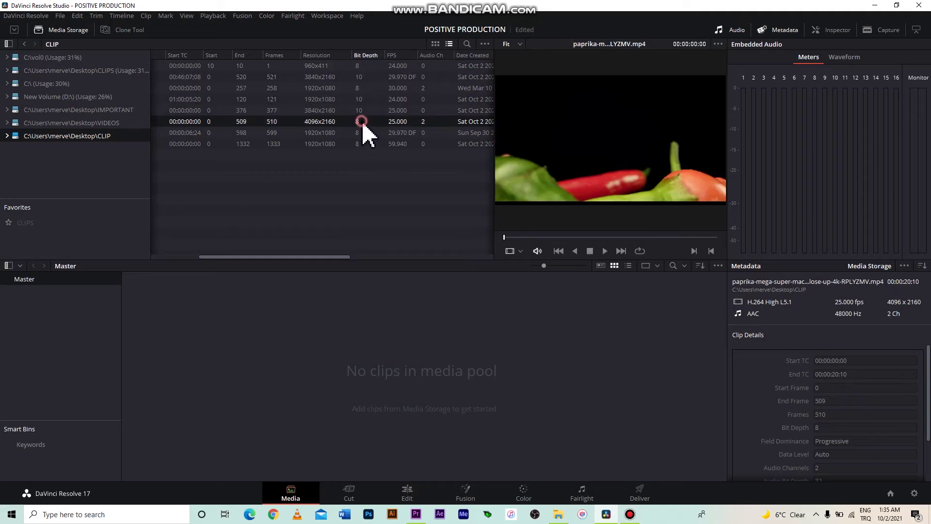
{"action": "left_click", "coordinate": [364, 136]}
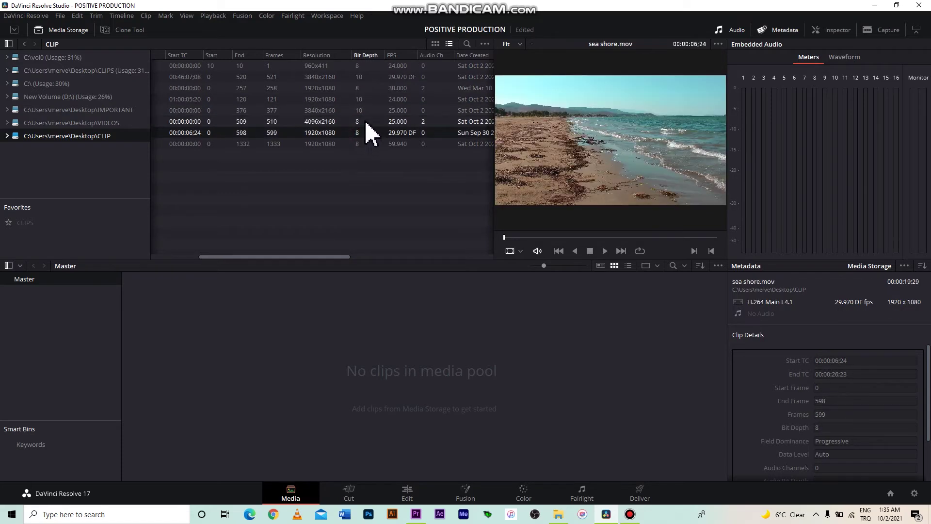
{"action": "left_click", "coordinate": [369, 99]}
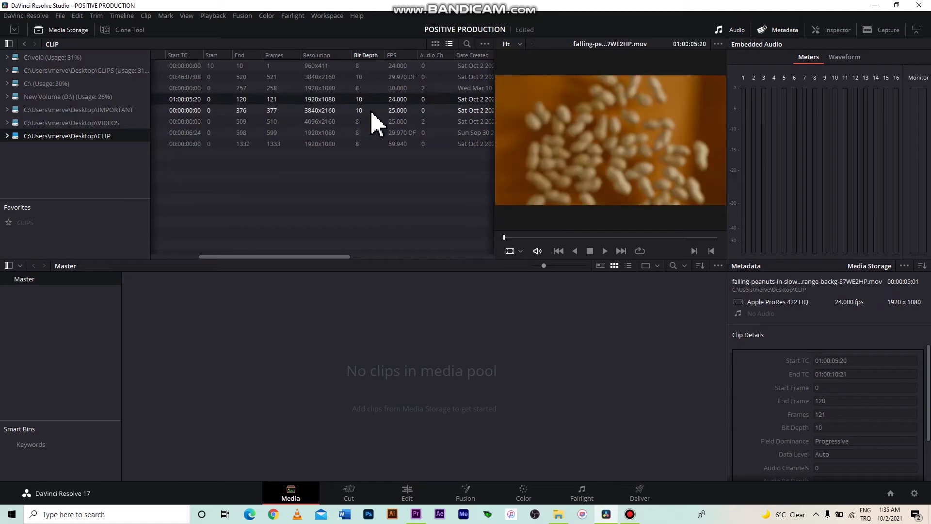
{"action": "left_click", "coordinate": [372, 111]}
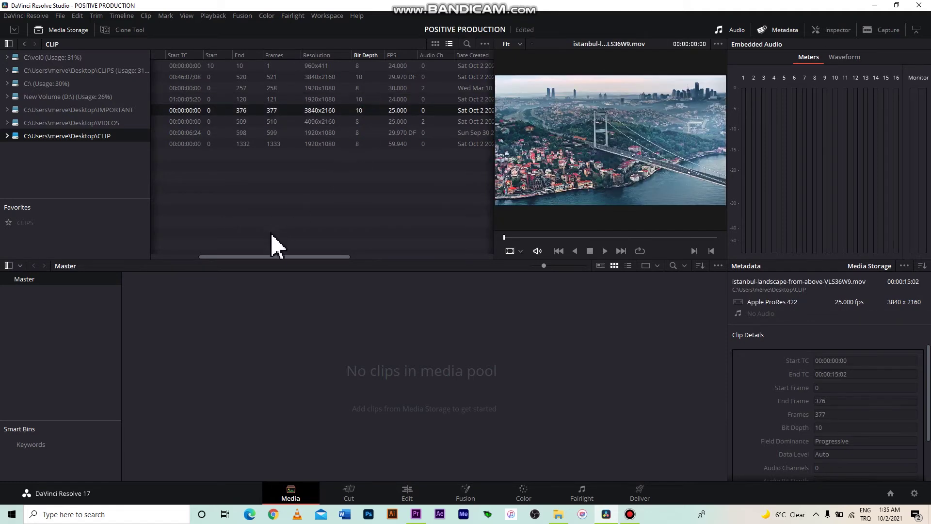
{"action": "left_click_drag", "start_coordinate": [273, 257], "coordinate": [223, 264]}
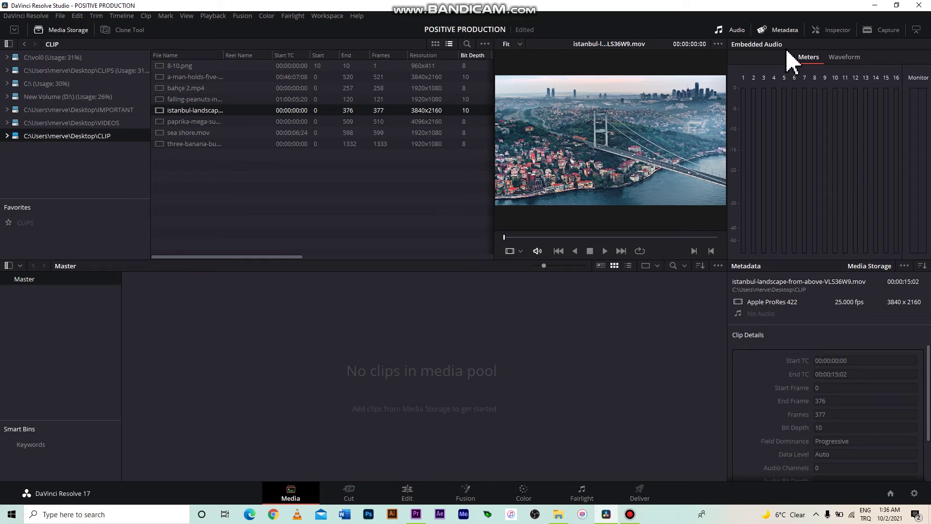
- Toggle the Metadata panel off and on, then review bahçe 2.mp4's Clip Details
{"action": "left_click", "coordinate": [779, 30]}
{"action": "left_click", "coordinate": [779, 29]}
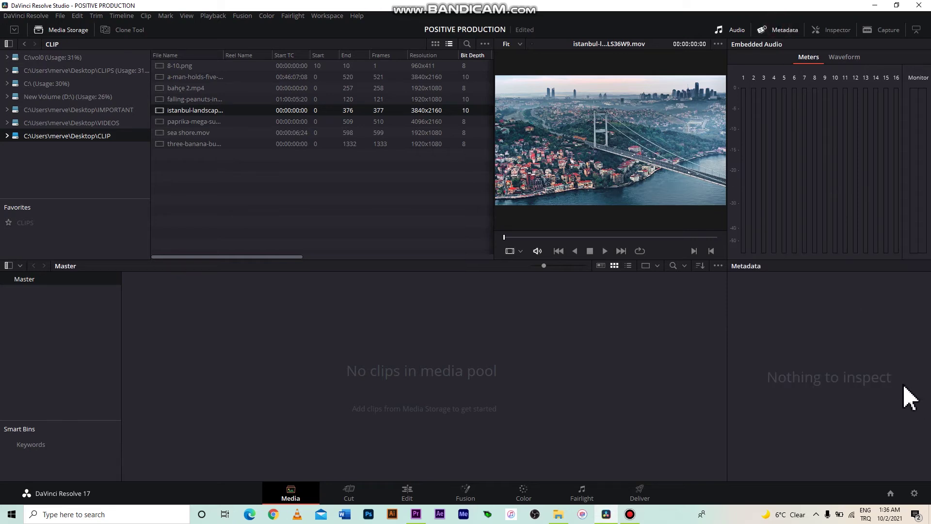
{"action": "left_click", "coordinate": [313, 90]}
{"action": "scroll", "coordinate": [847, 416], "scroll_direction": "down", "scroll_amount": 3}
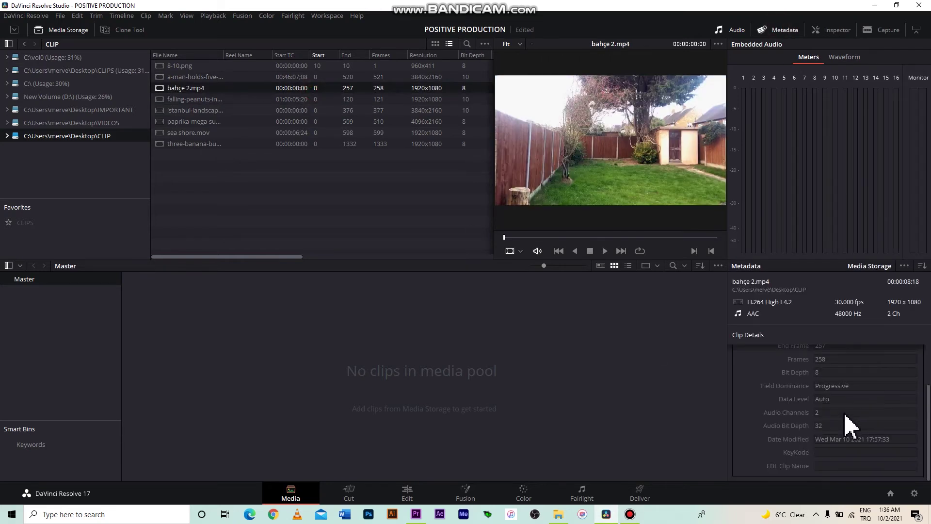
{"action": "scroll", "coordinate": [858, 461], "scroll_direction": "up", "scroll_amount": 3}
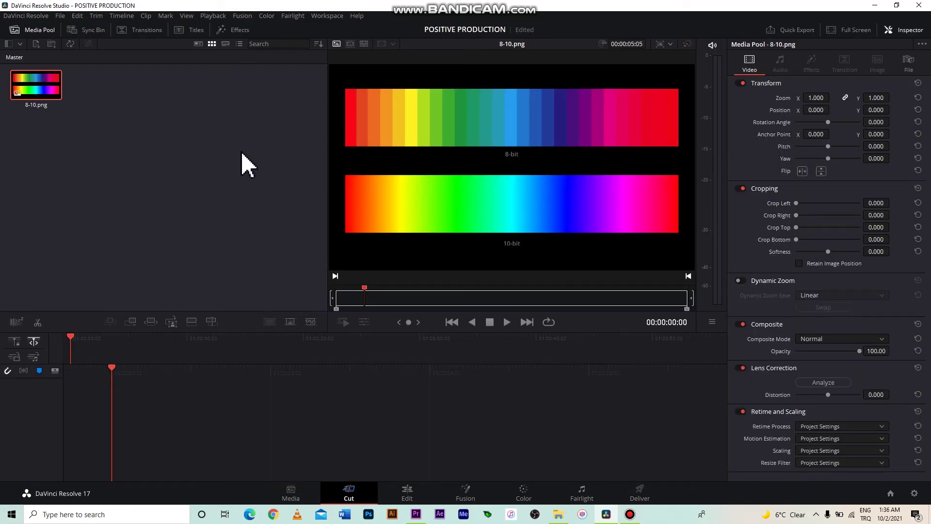
- View the 8-bit versus 10-bit color-bar image full screen, then exit with Esc
{"action": "left_click", "coordinate": [849, 30]}
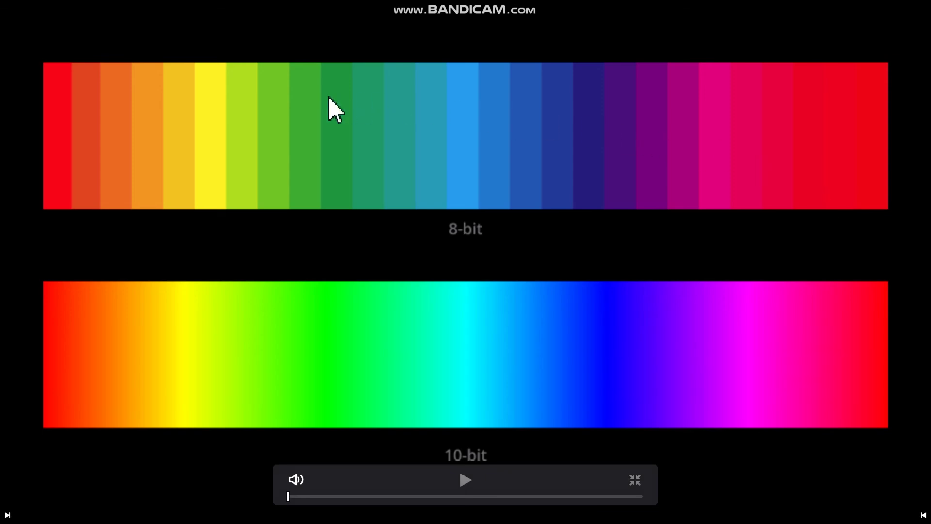
{"action": "key", "text": "Escape"}
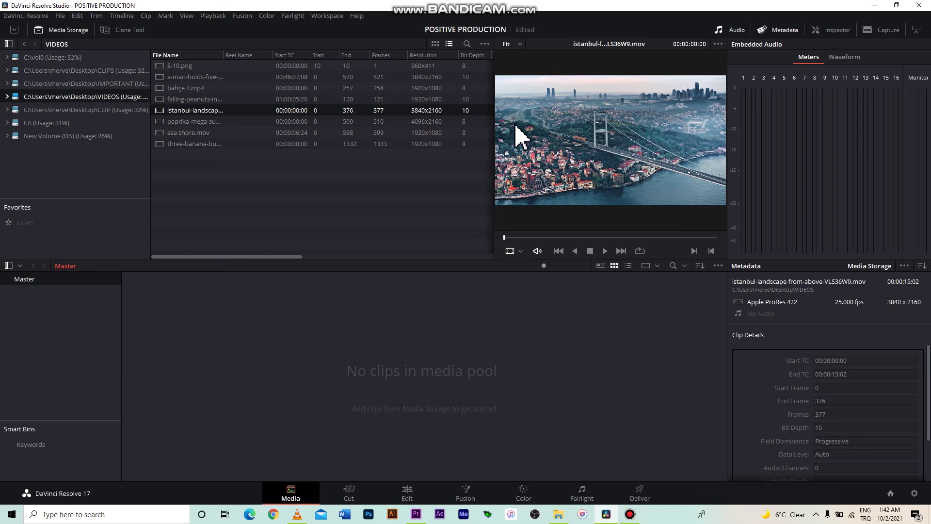
- Add all eight VIDEOS clips to the Media Pool, keeping the project frame rate unchanged
{"action": "left_click", "coordinate": [362, 133]}
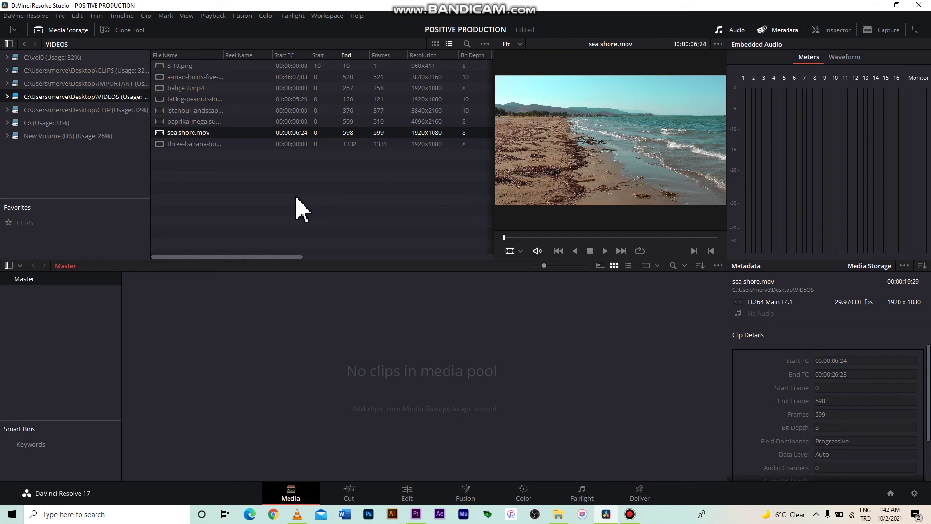
{"action": "left_click_drag", "start_coordinate": [289, 205], "coordinate": [156, 57]}
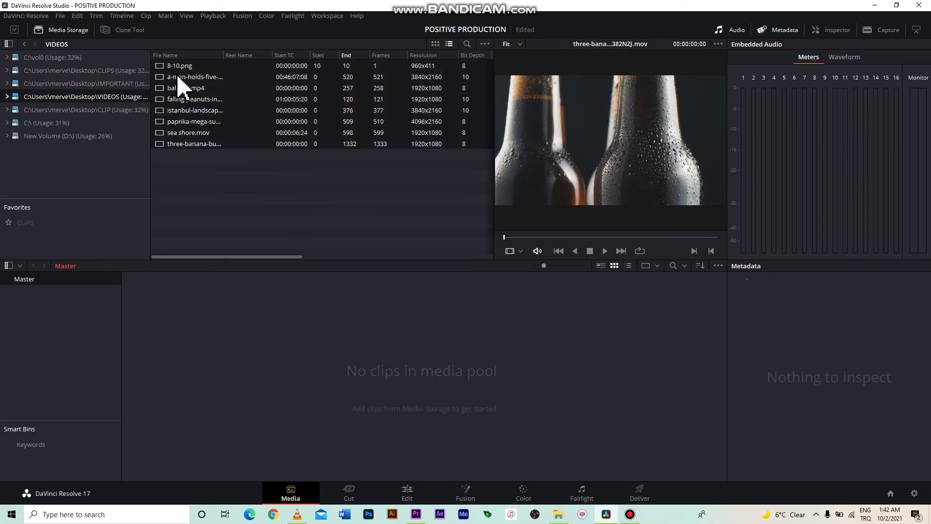
{"action": "left_click_drag", "start_coordinate": [182, 88], "coordinate": [291, 359]}
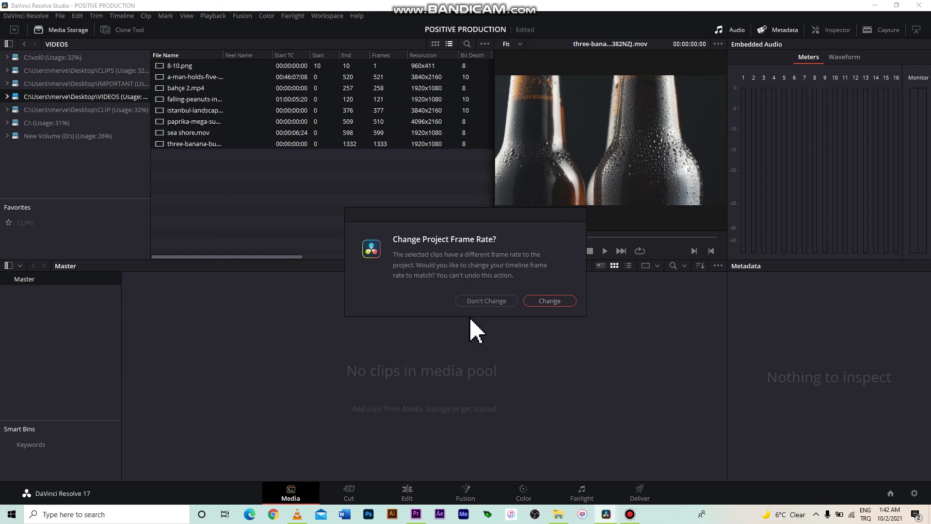
{"action": "left_click", "coordinate": [499, 305]}
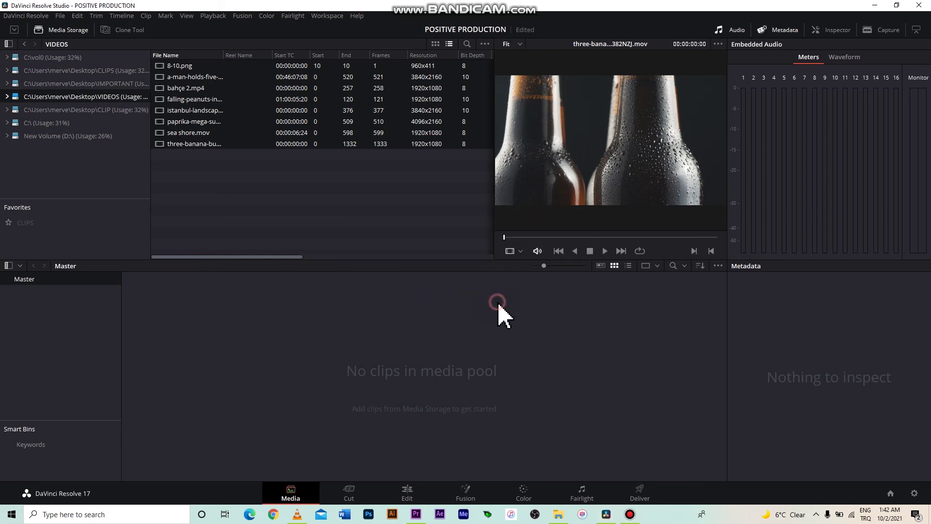